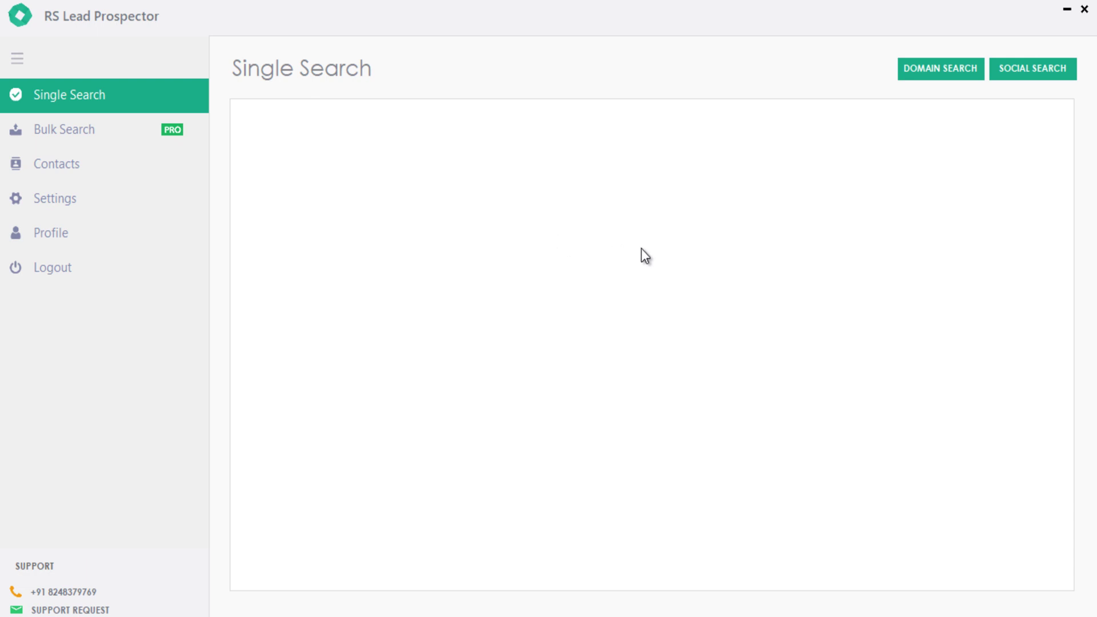
Step: Open the social search form, keep linkedin.com as the site, and close it without searching
{"action": "left_click", "coordinate": [1040, 69]}
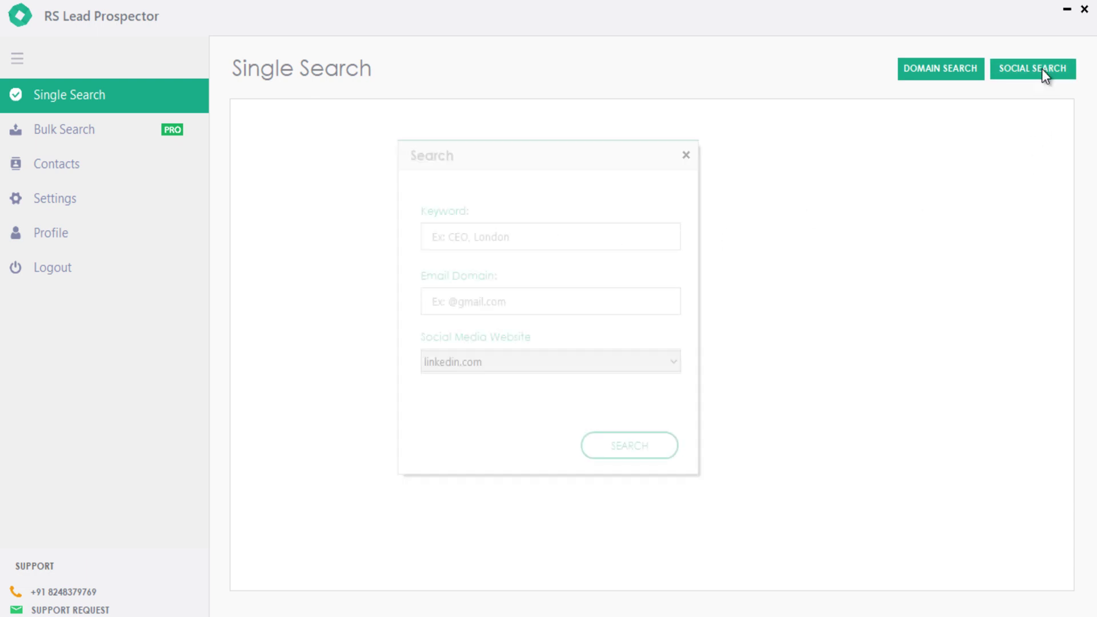
{"action": "left_click", "coordinate": [628, 371]}
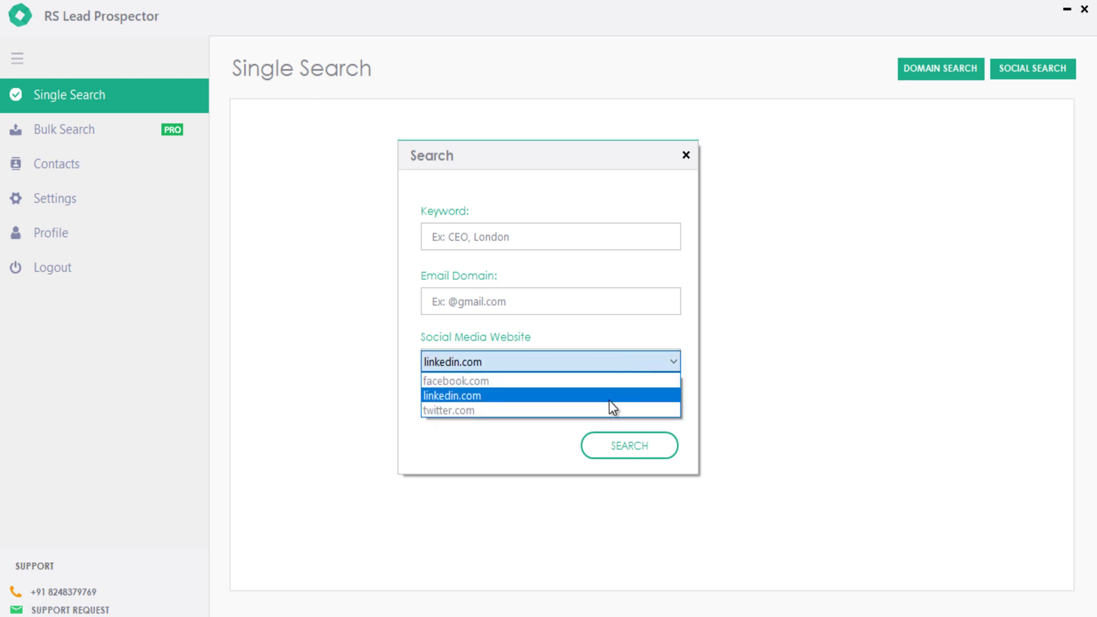
{"action": "left_click", "coordinate": [686, 155]}
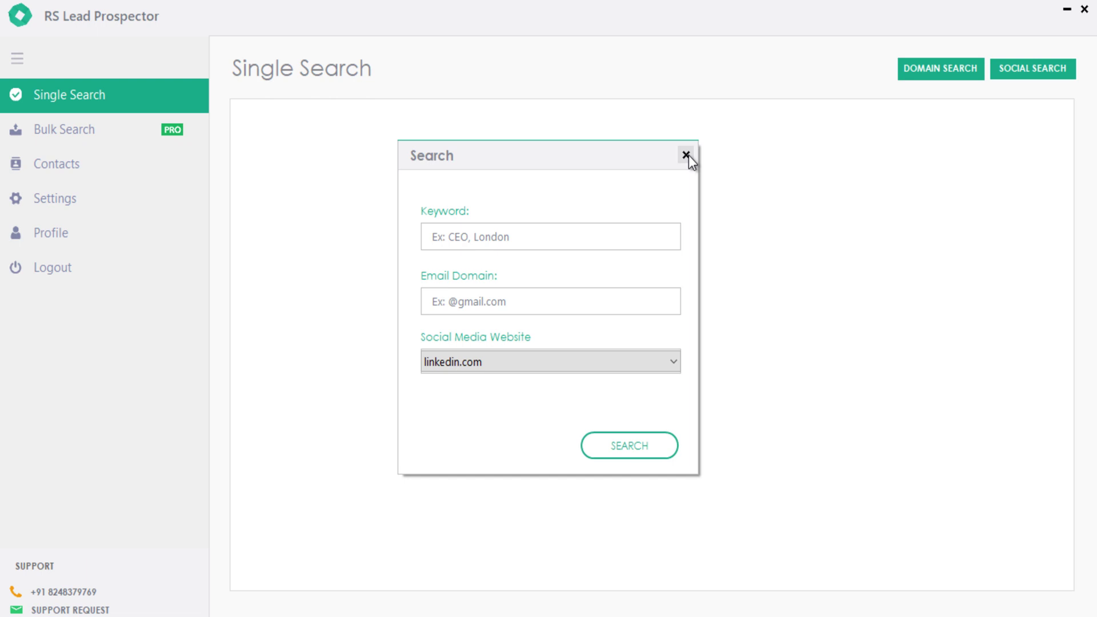
{"action": "left_click", "coordinate": [686, 156]}
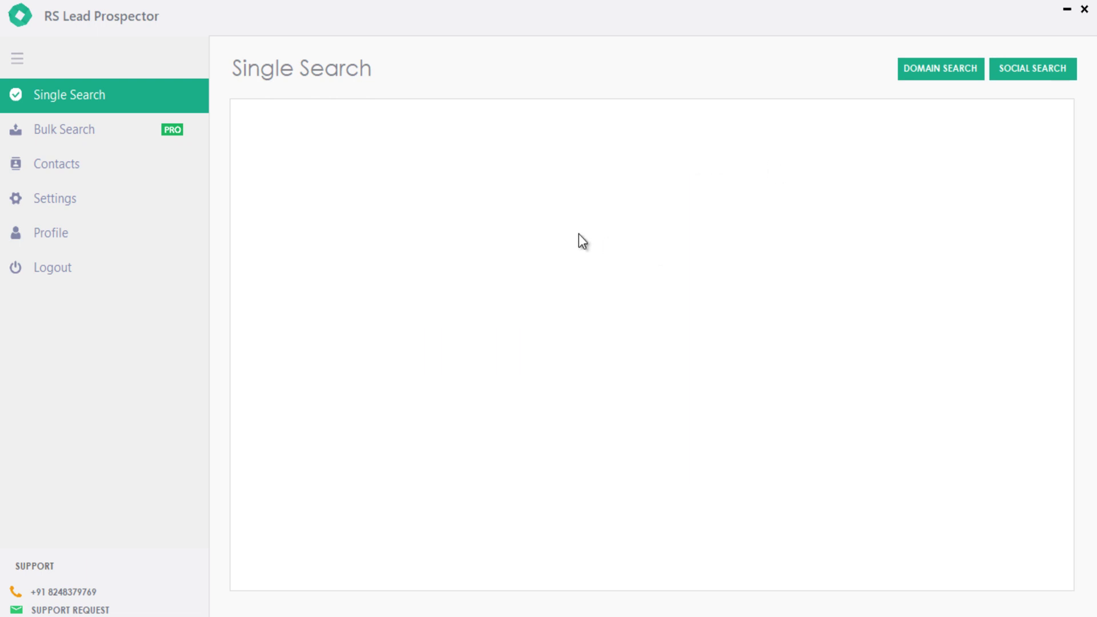
Step: On the Bulk Search page, start a new search project named CEOListUSA
{"action": "left_click", "coordinate": [144, 130]}
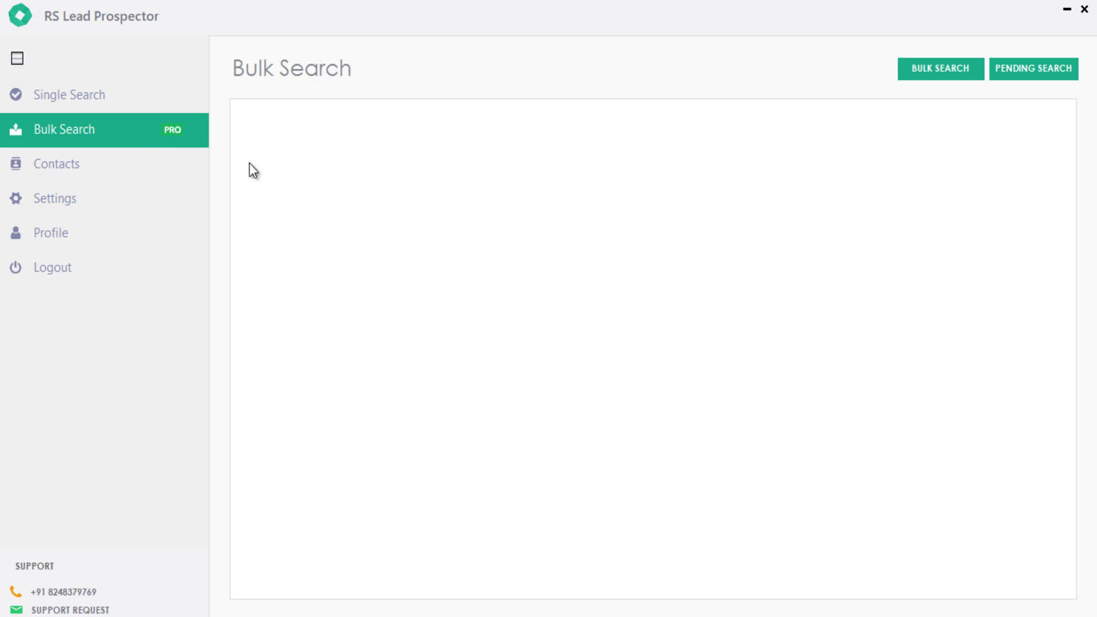
{"action": "left_click", "coordinate": [950, 68]}
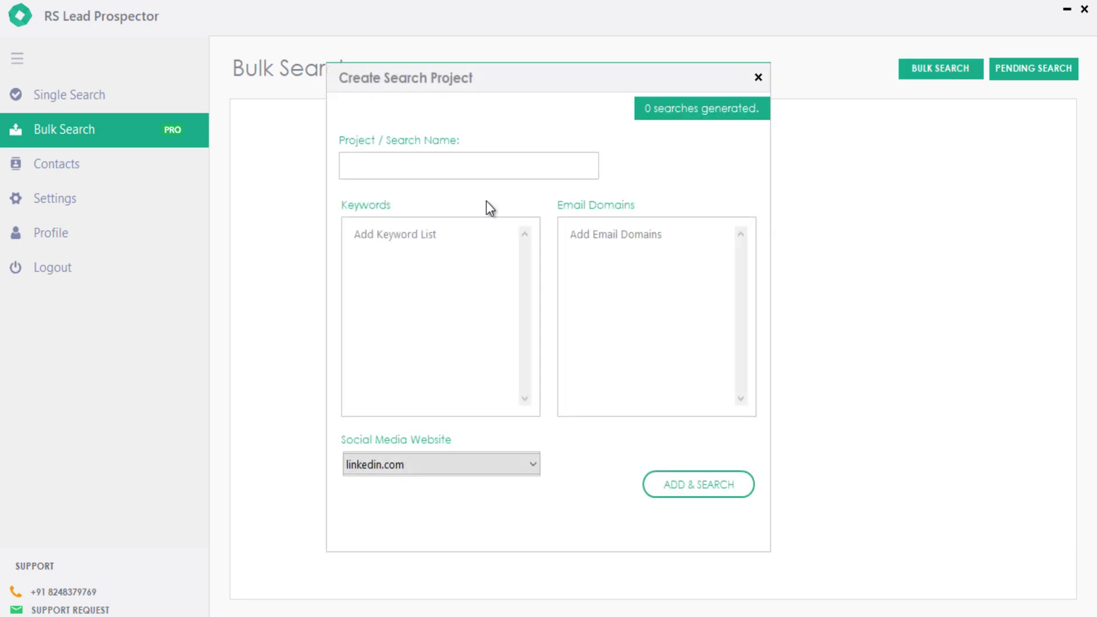
{"action": "left_click", "coordinate": [470, 168]}
{"action": "type", "text": "CEOListUSA"}
{"action": "key", "text": "Tab"}
Step: Enter five keyword lines: CEO with New york, Los Angeles, Texas, Florida, California
{"action": "type", "text": "CEO, New "}
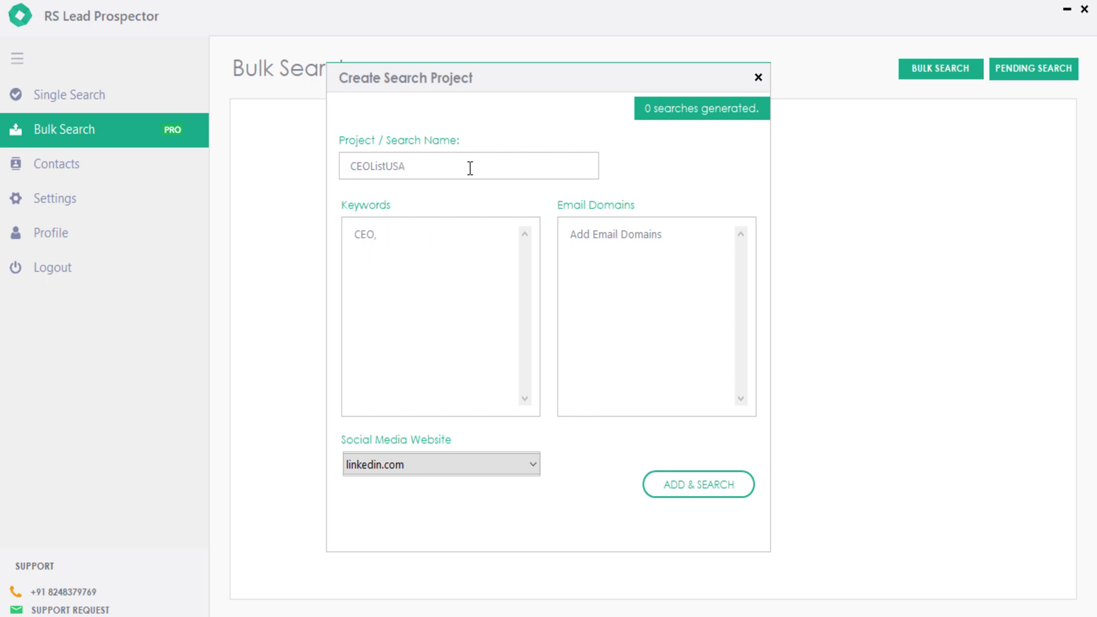
{"action": "type", "text": "york"}
{"action": "key", "text": "Return"}
{"action": "type", "text": "CEO,"}
{"action": "type", "text": " Los Ang"}
{"action": "type", "text": "ele"}
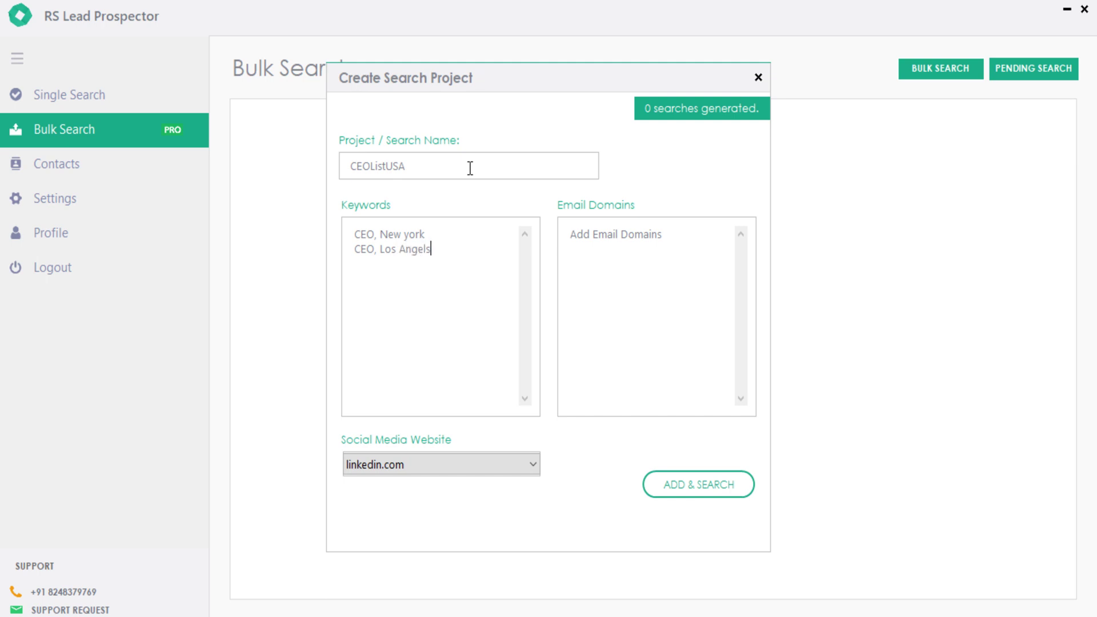
{"action": "type", "text": "s"}
{"action": "key", "text": "Return"}
{"action": "type", "text": "CEO, Texas,"}
{"action": "key", "text": "Return"}
{"action": "type", "text": "CEO, Florida,"}
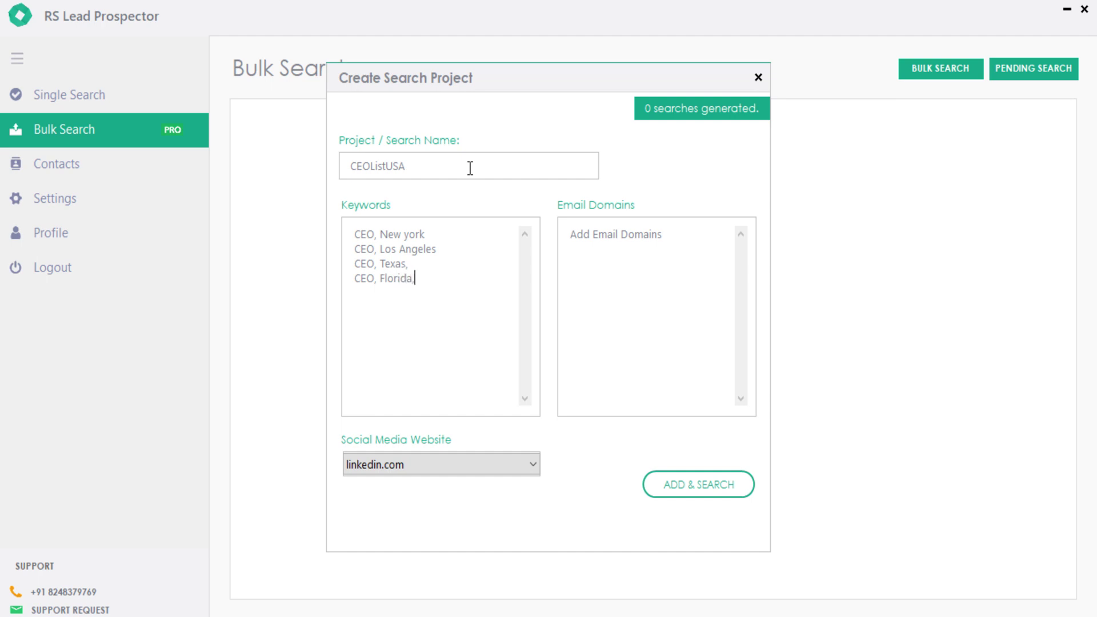
{"action": "key", "text": "Return"}
{"action": "type", "text": "CEO, California"}
{"action": "left_click", "coordinate": [626, 255]}
{"action": "type", "text": "@gm"}
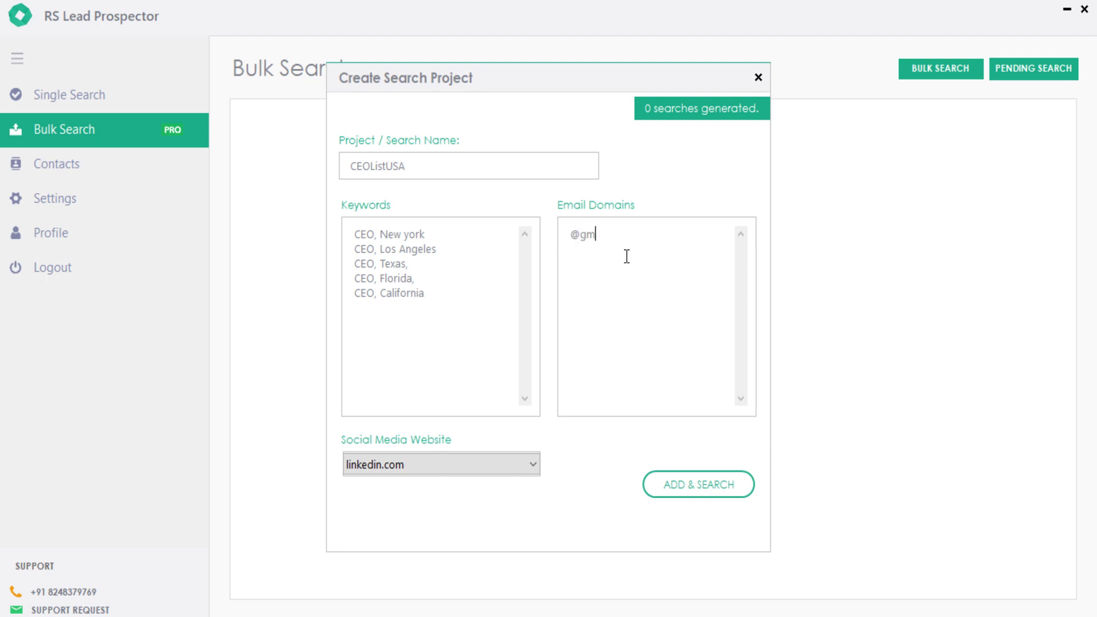
{"action": "type", "text": "ail.com"}
{"action": "key", "text": "Return"}
{"action": "type", "text": "@yahoo.com"}
{"action": "key", "text": "Return"}
{"action": "type", "text": "@"}
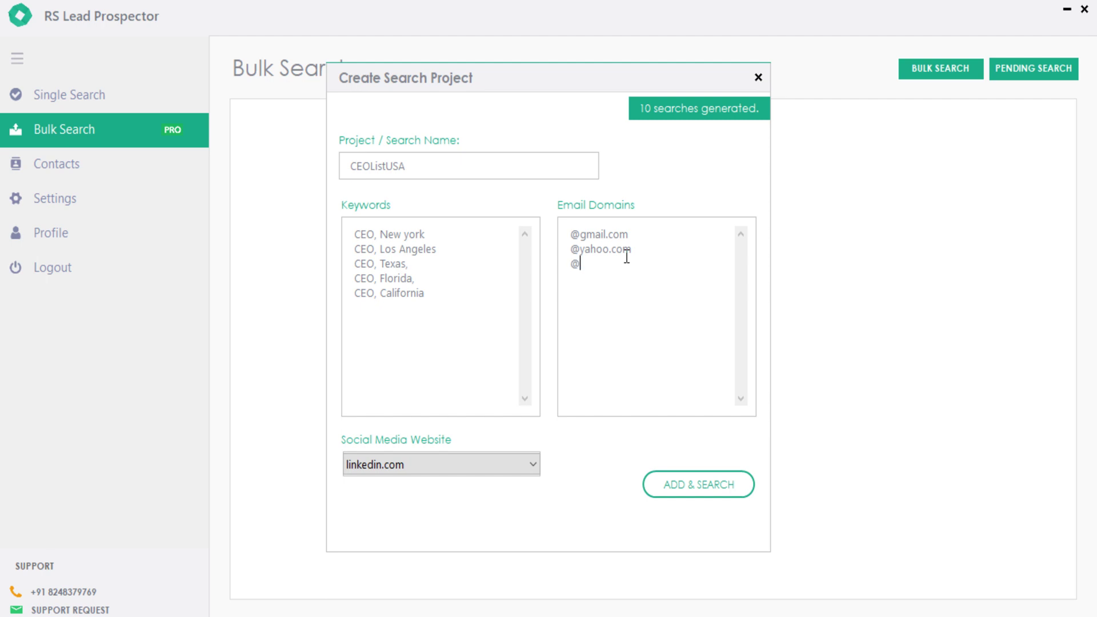
{"action": "type", "text": "hotmail.com"}
{"action": "key", "text": "Return"}
{"action": "type", "text": "@outlook.com"}
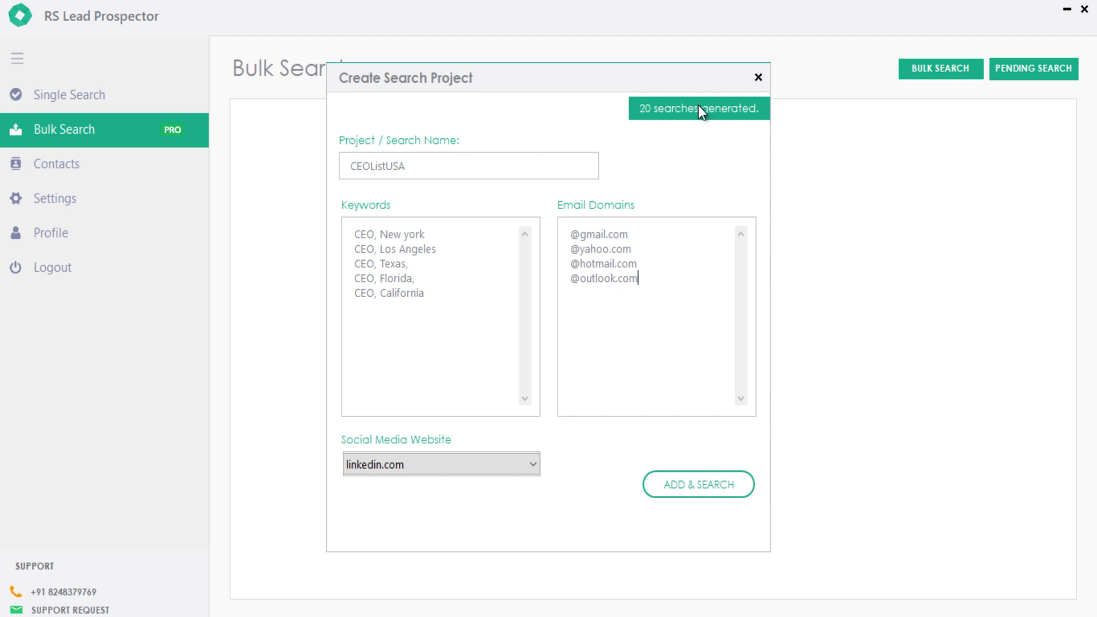
{"action": "key", "text": "Return"}
{"action": "type", "text": "@msn.com"}
{"action": "key", "text": "Return"}
Step: Keep linkedin.com as the social site and launch the 25-search project with ADD & SEARCH
{"action": "left_click", "coordinate": [532, 467]}
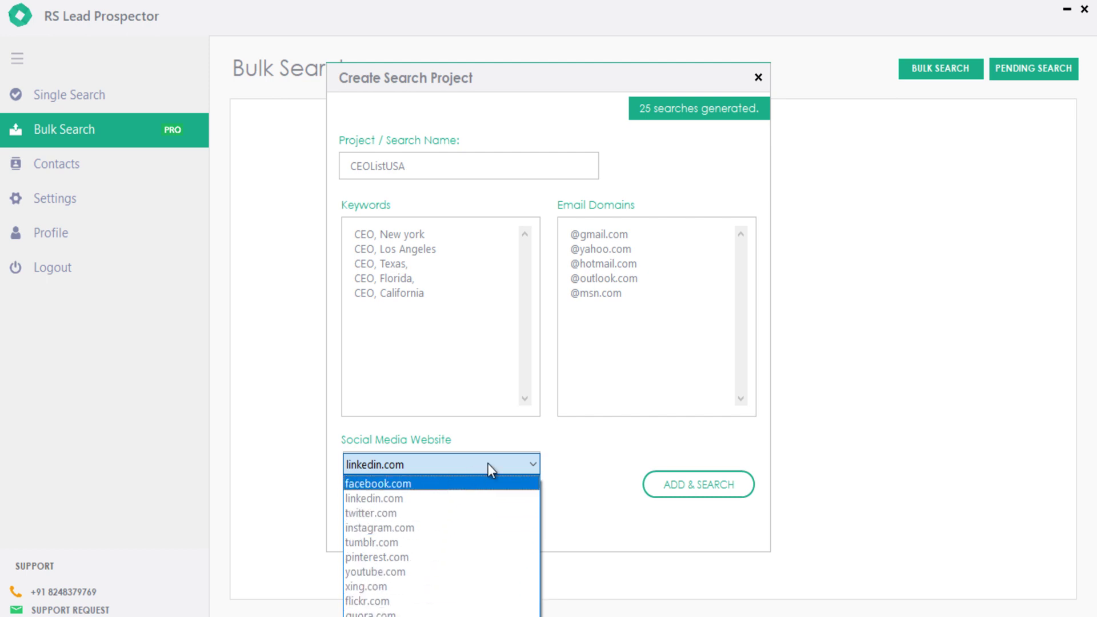
{"action": "left_click", "coordinate": [482, 497]}
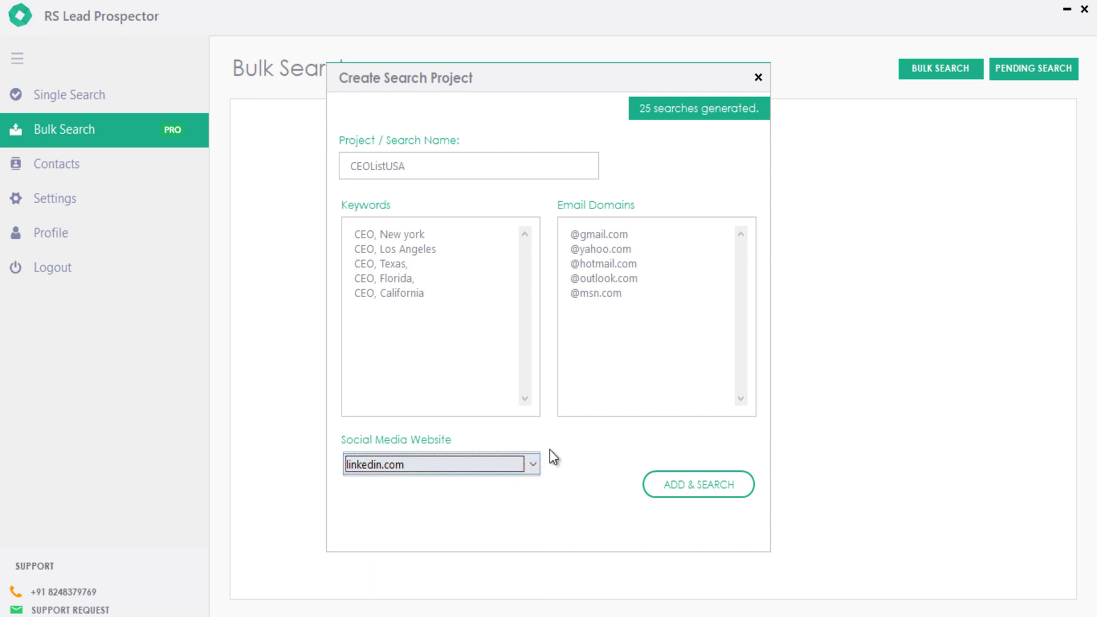
{"action": "left_click", "coordinate": [702, 490]}
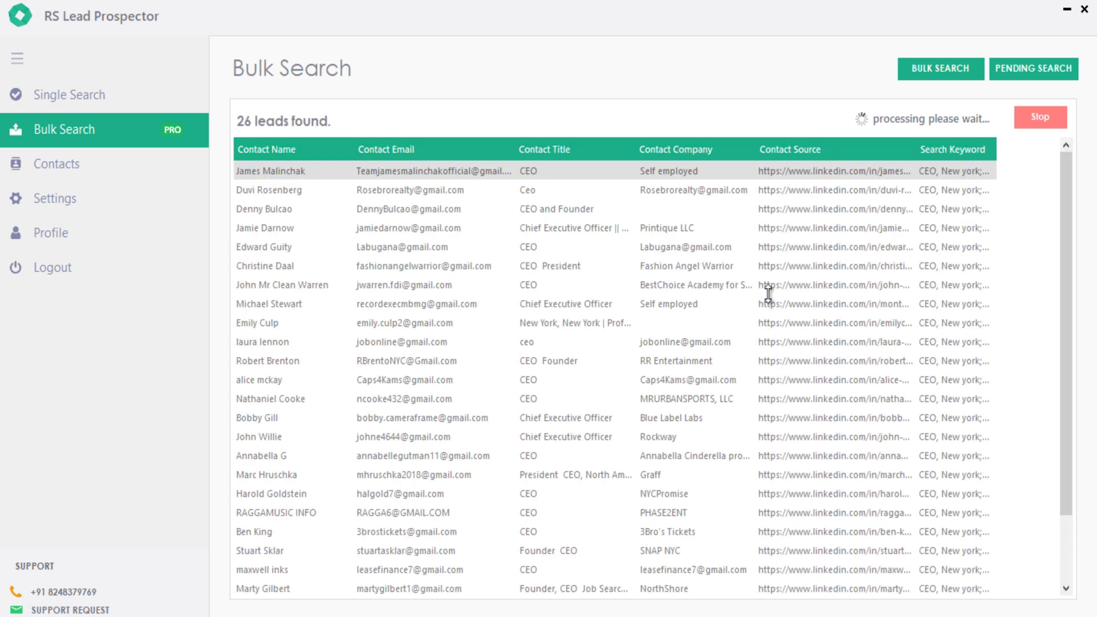
Step: Scroll through the CEO results while the bulk search gathers over 4500 leads
{"action": "scroll", "coordinate": [752, 274], "scroll_direction": "down", "scroll_amount": 12}
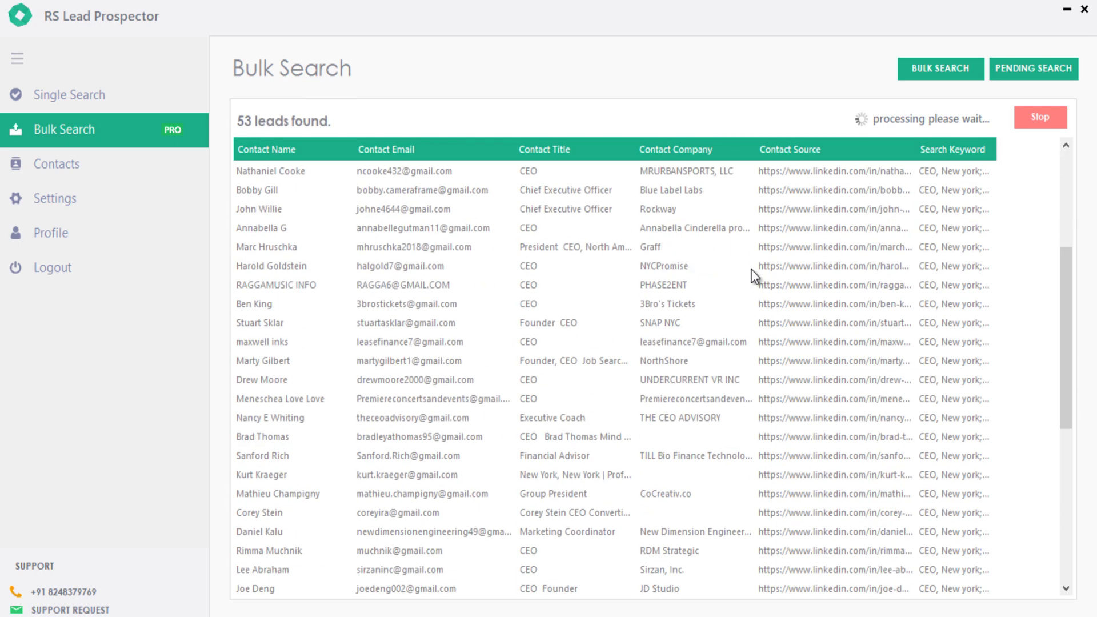
{"action": "scroll", "coordinate": [752, 269], "scroll_direction": "down", "scroll_amount": 8}
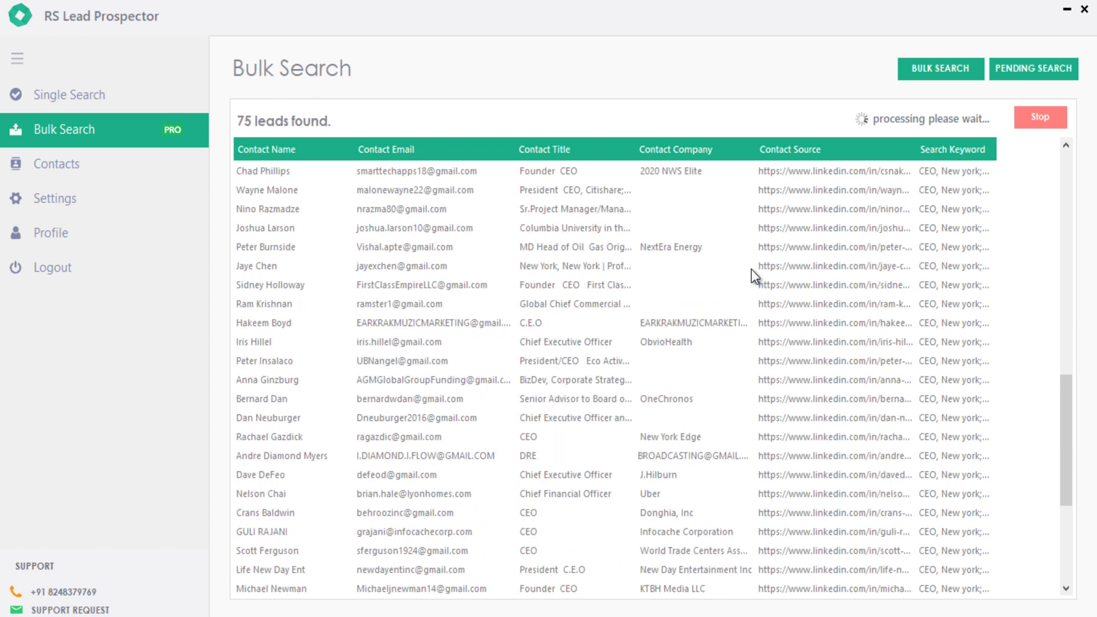
{"action": "scroll", "coordinate": [752, 269], "scroll_direction": "down", "scroll_amount": 2}
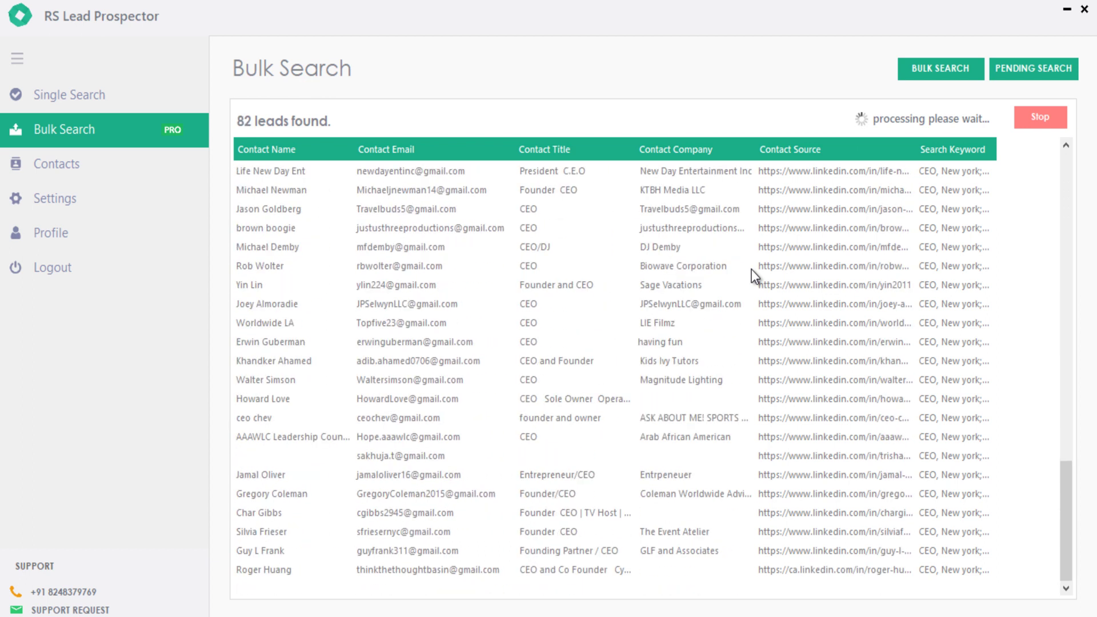
{"action": "scroll", "coordinate": [751, 271], "scroll_direction": "up", "scroll_amount": 7}
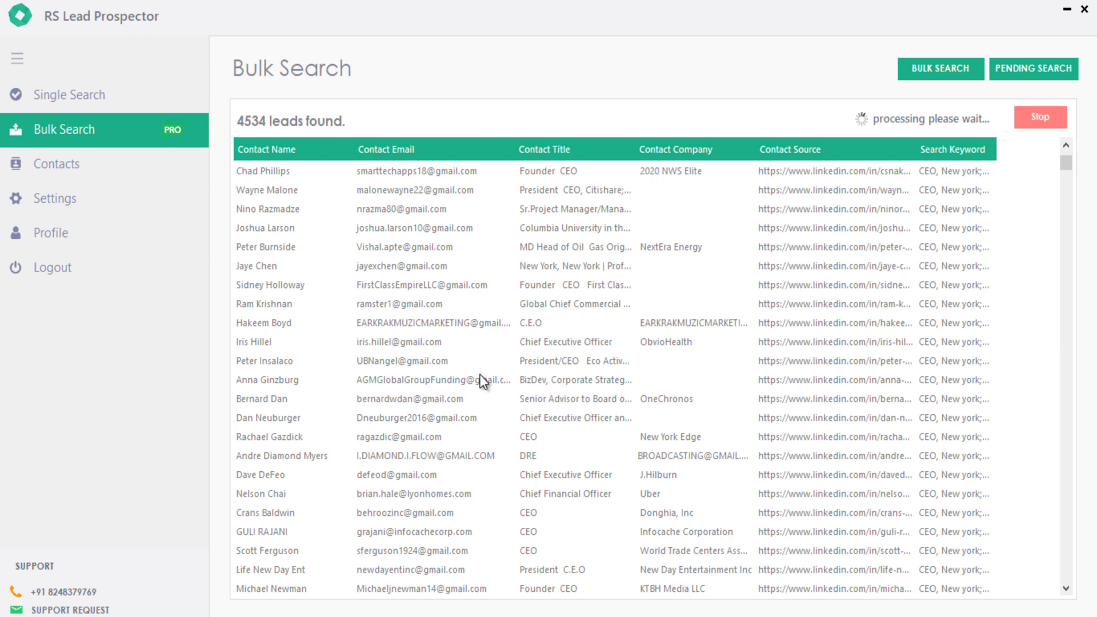
{"action": "left_click_drag", "start_coordinate": [1066, 162], "coordinate": [1058, 569]}
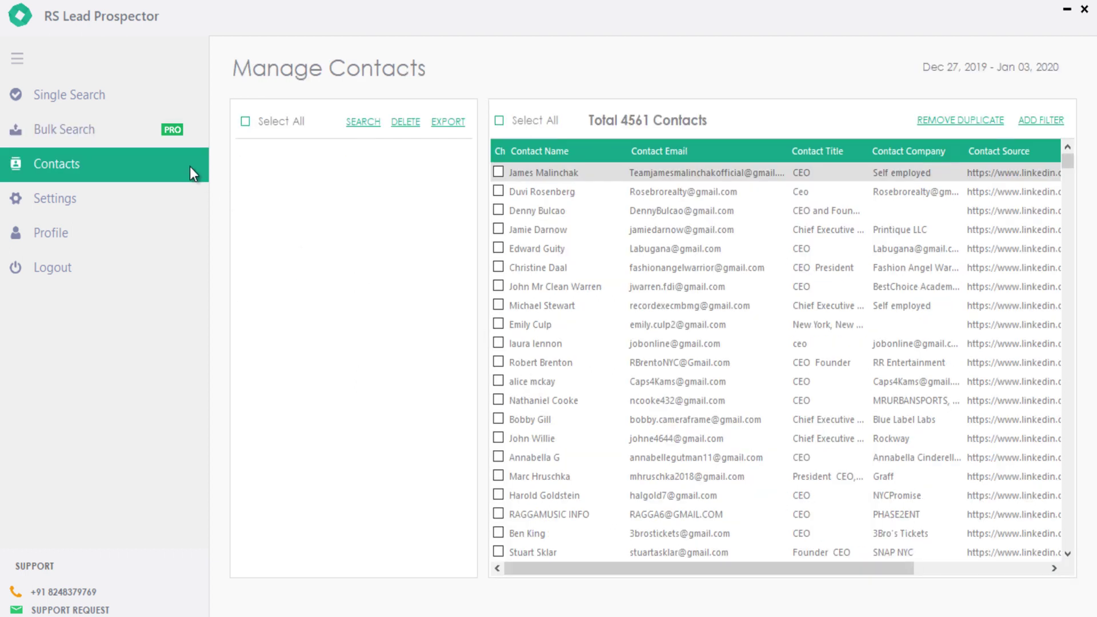
Step: Export the CEOListUSA contact list (4561) as CEOUSA.csv on the Desktop
{"action": "left_click", "coordinate": [301, 152]}
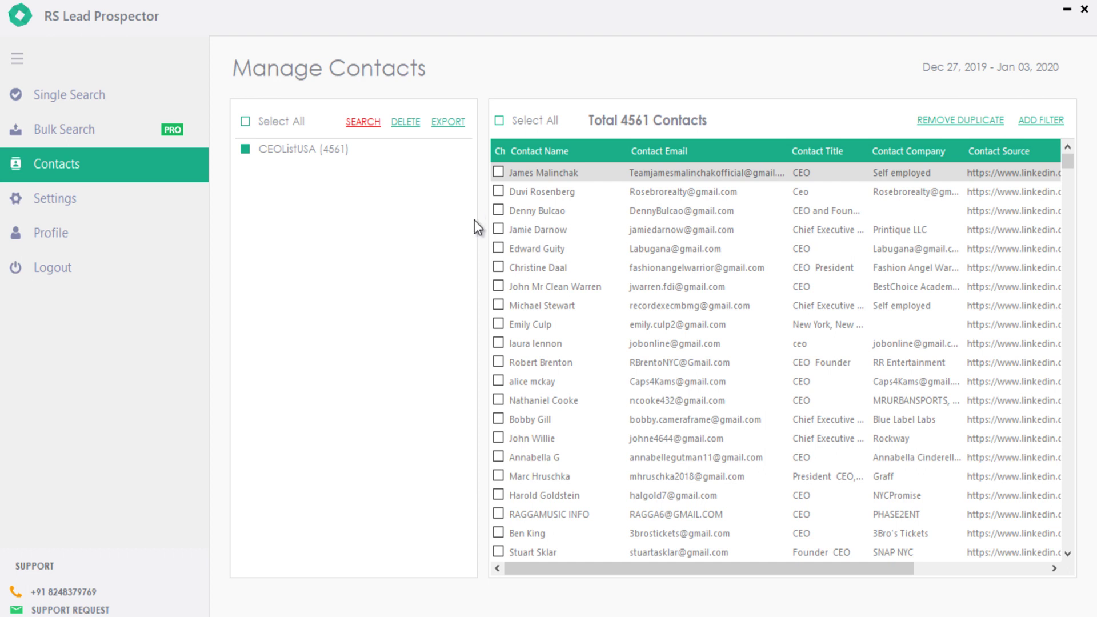
{"action": "left_click", "coordinate": [316, 320]}
{"action": "type", "text": "CEOUSA"}
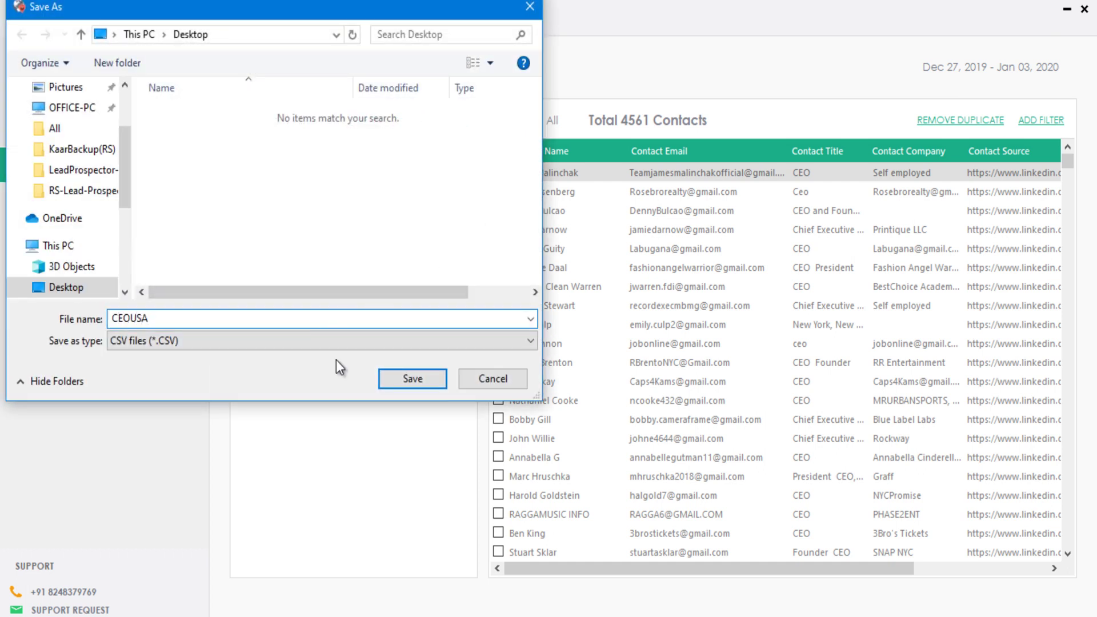
{"action": "left_click", "coordinate": [414, 381]}
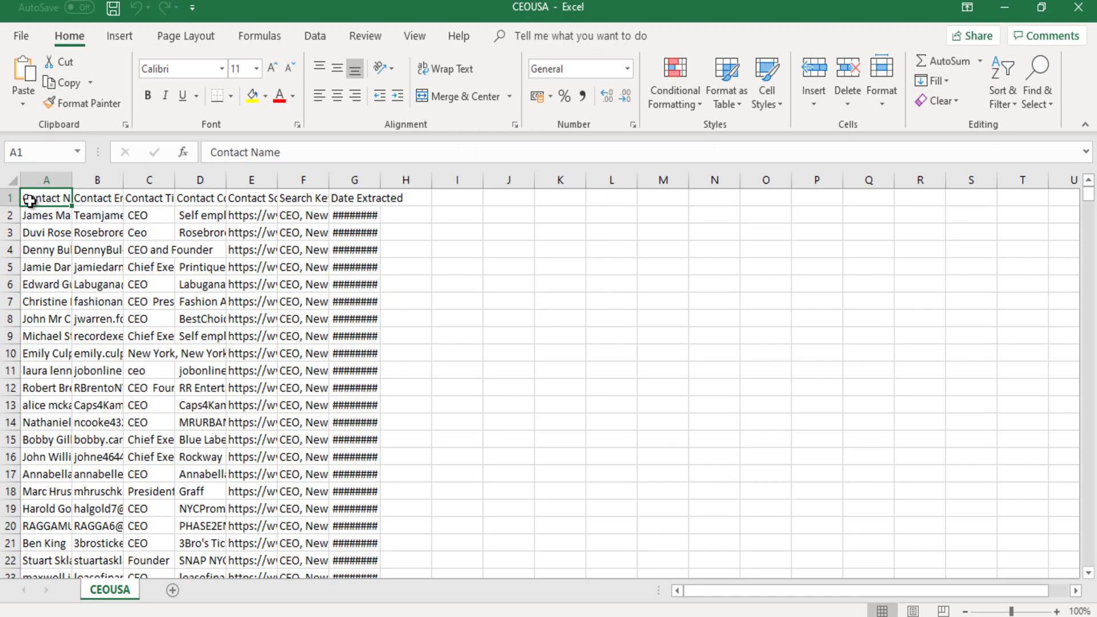
Step: Select all exported data and AutoFit columns A to G to their contents
{"action": "key", "text": "ctrl+shift+Down"}
{"action": "key", "text": "ctrl+shift+Right"}
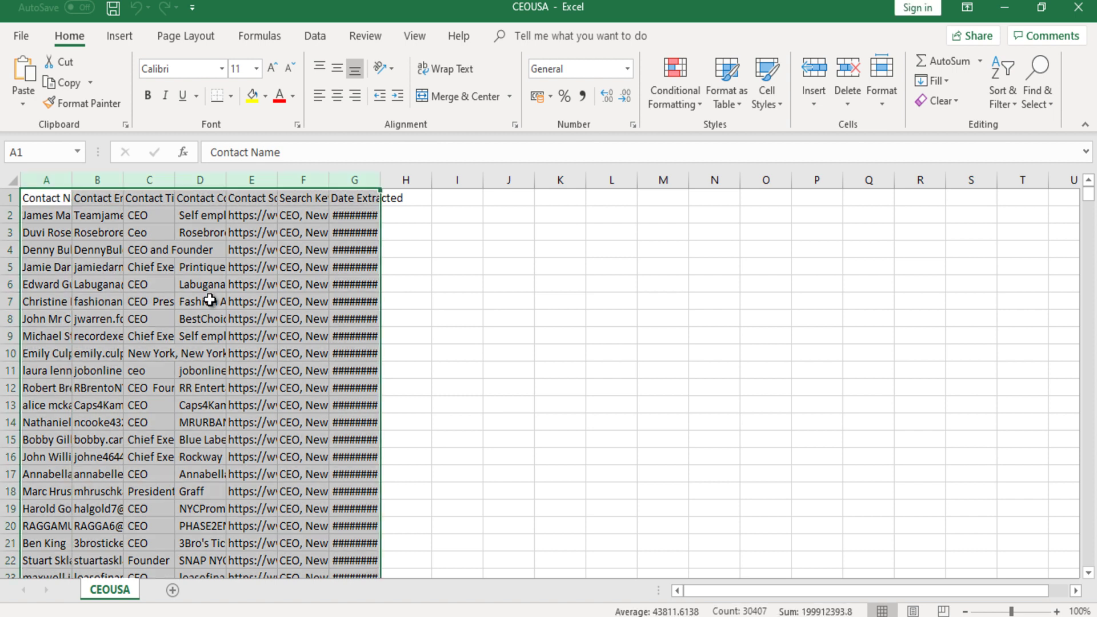
{"action": "double_click", "coordinate": [226, 180]}
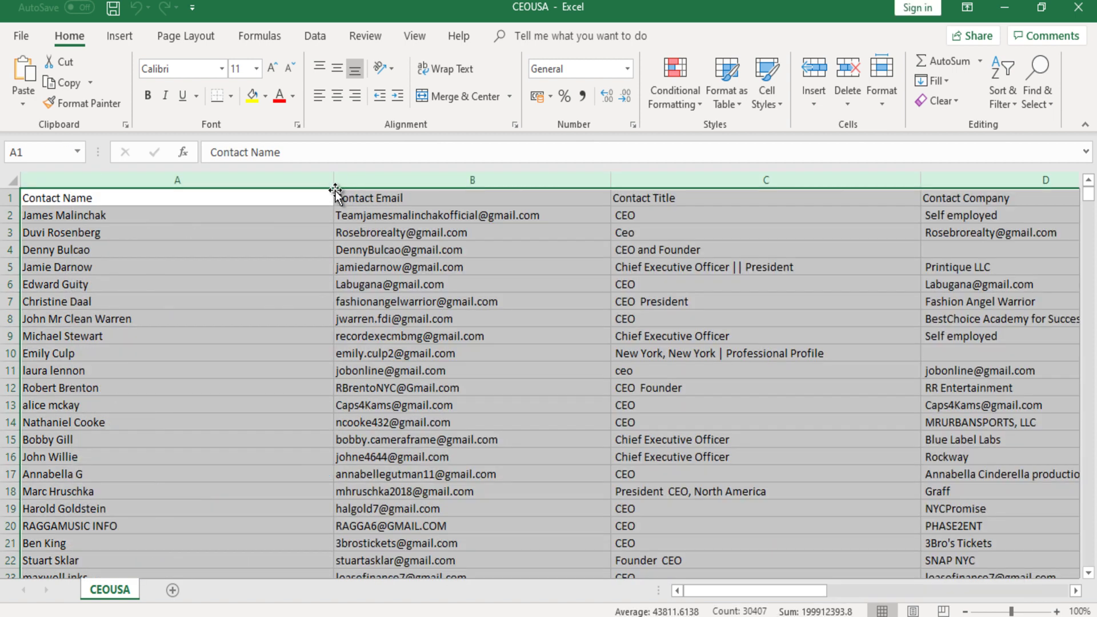
Step: Review row 2's fields, including the Contact Source and Contact Title columns
{"action": "left_click", "coordinate": [260, 235]}
{"action": "key", "text": "Up"}
{"action": "key", "text": "Right"}
{"action": "key", "text": "Right"}
{"action": "key", "text": "Right"}
{"action": "key", "text": "Right"}
{"action": "key", "text": "Right"}
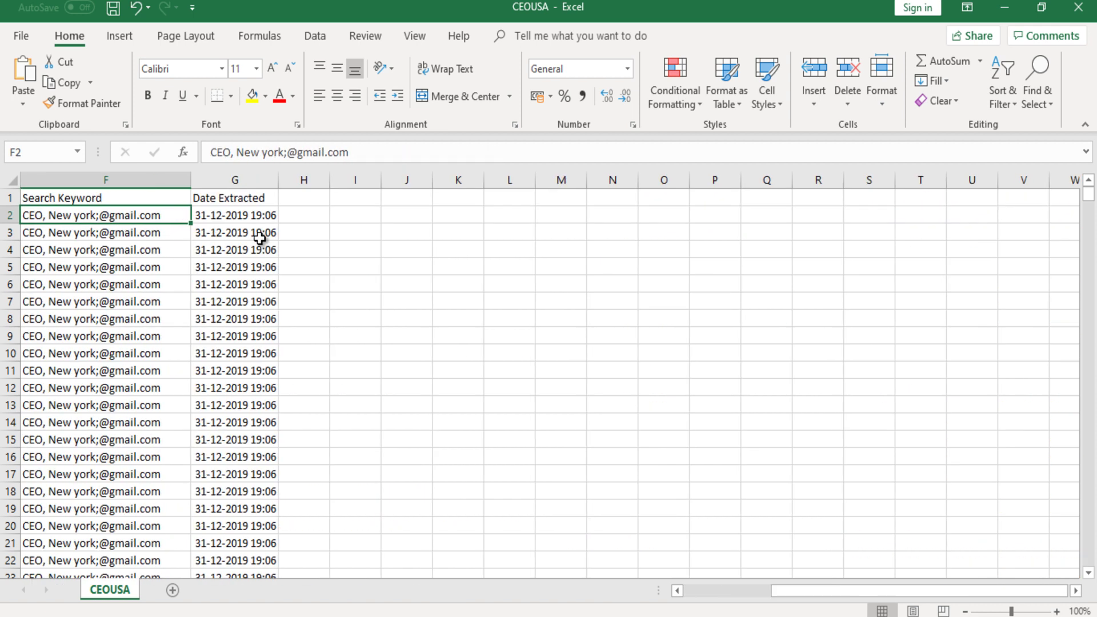
{"action": "key", "text": "Left"}
{"action": "key", "text": "Left"}
{"action": "key", "text": "Left"}
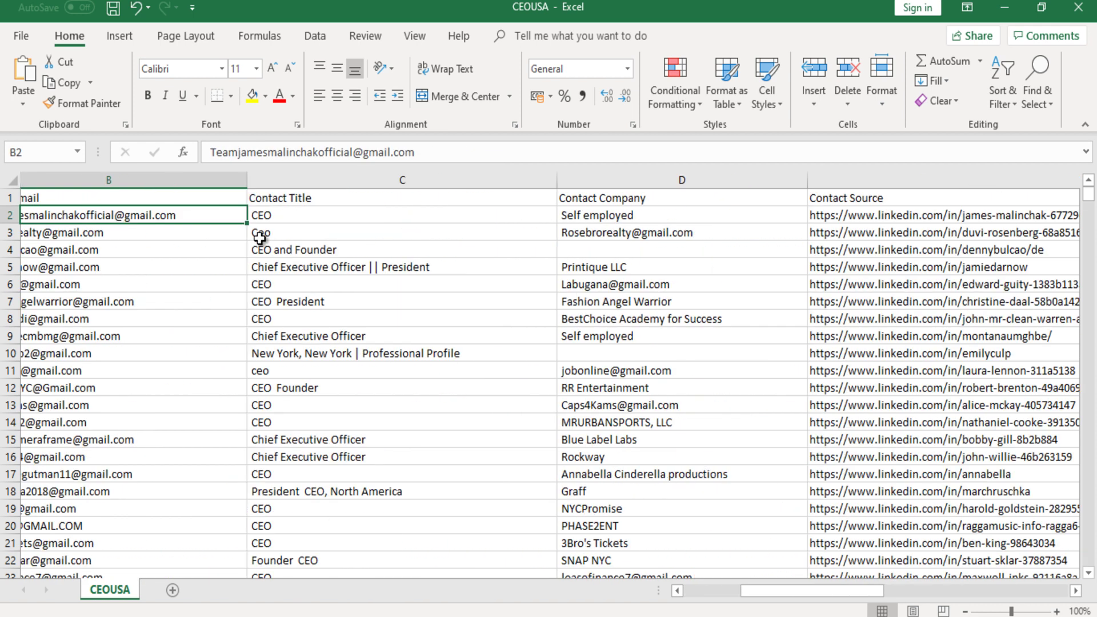